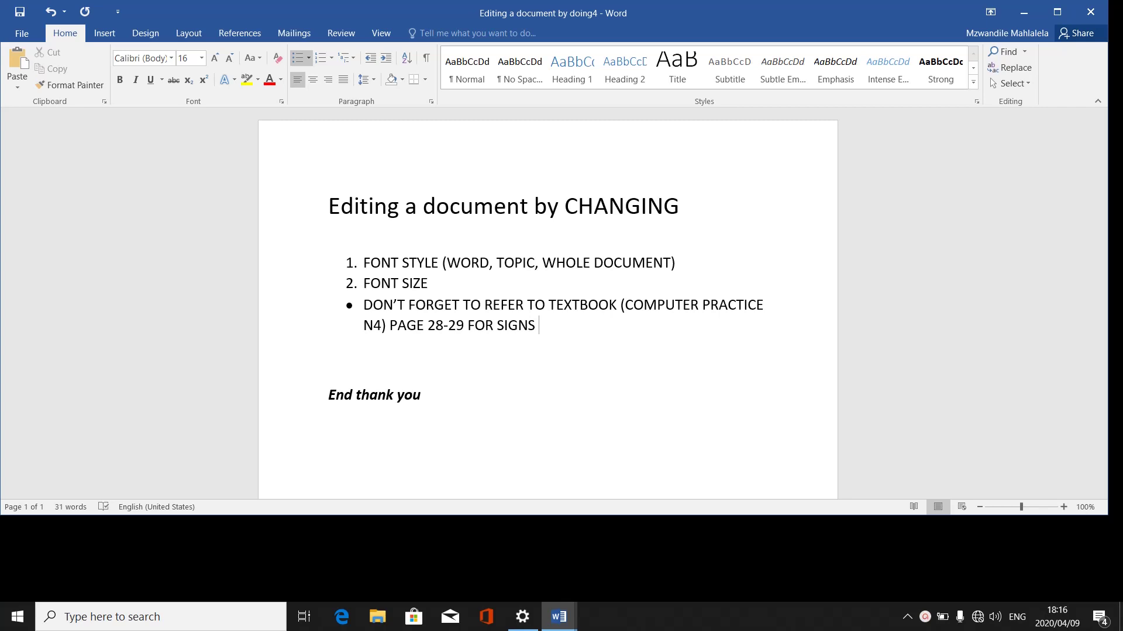
Step: Show the taskbar previews of the open Word documents to pick OLYMPICS2
click(558, 617)
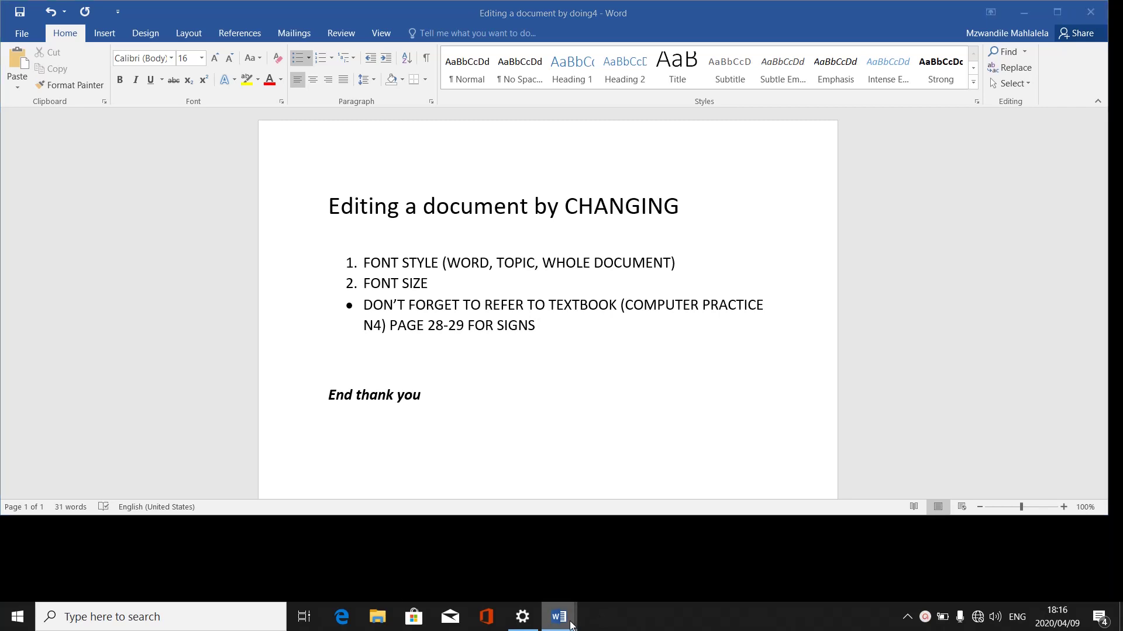
Step: Switch to OLYMPICS2 and scroll to the top of page 2 showing the Rio 2016 paragraphs
click(496, 577)
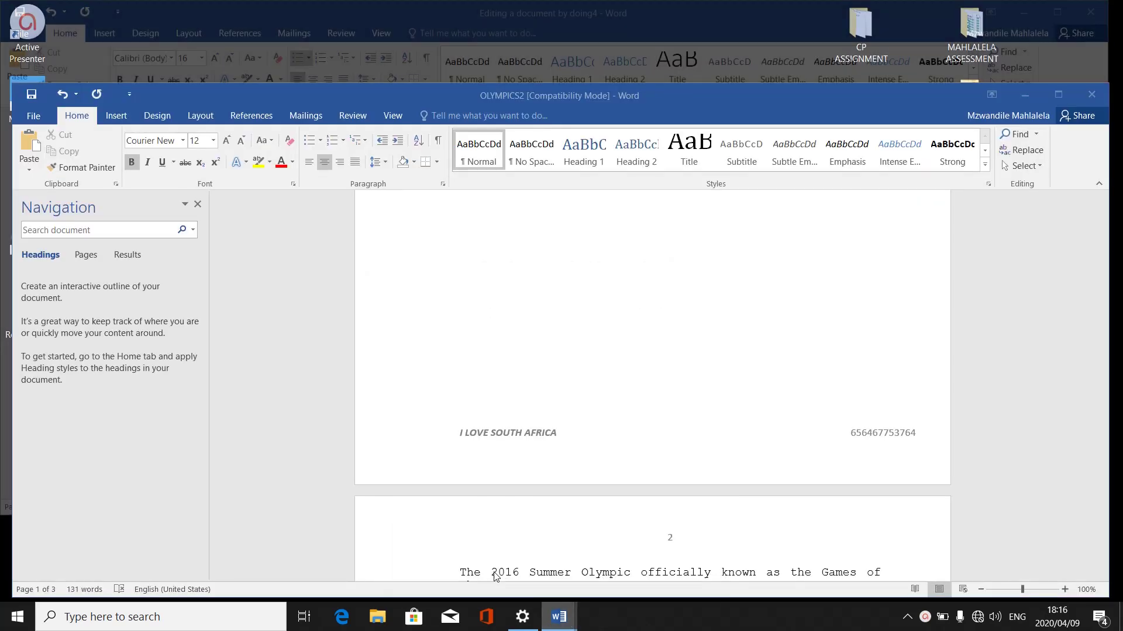
scroll(494, 576, up, 10)
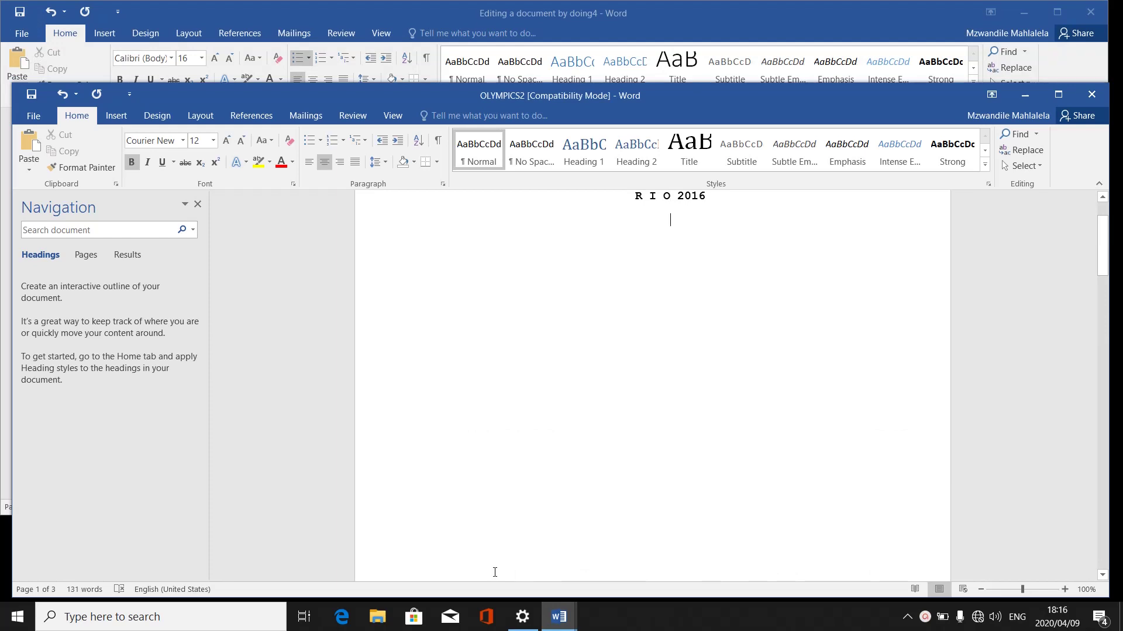
scroll(494, 572, down, 10)
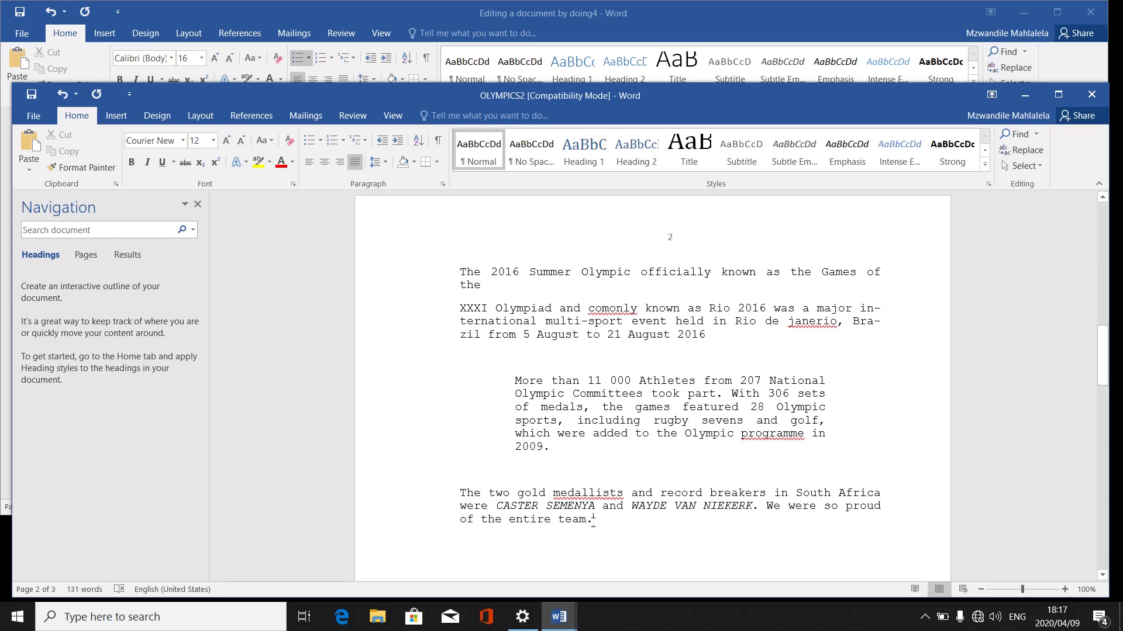
click(592, 522)
key(shift+Up)
key(shift+Up)
key(shift+Up)
key(shift+Up)
key(shift+Up)
key(shift+Up)
key(shift+Up)
key(shift+Up)
key(shift+Up)
key(shift+Up)
key(shift+Up)
key(shift+Up)
key(shift+Up)
key(shift+Up)
key(shift+Up)
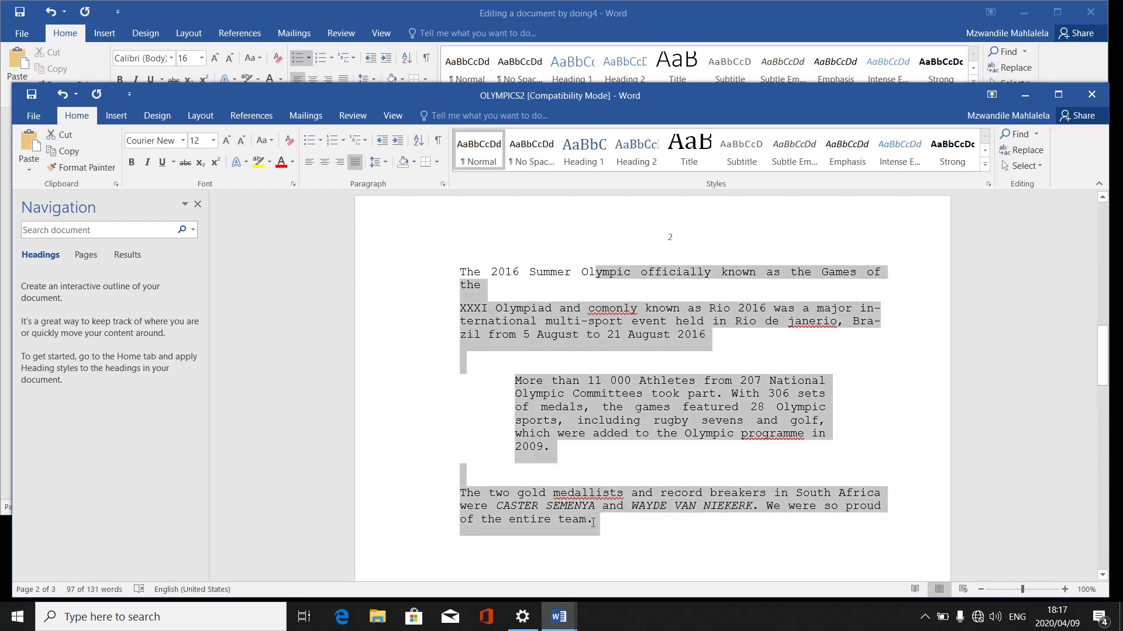
key(shift+Left)
key(shift+Left)
key(shift+Left)
key(shift+Left)
key(shift+Left)
key(shift+Left)
key(shift+Left)
key(shift+Left)
key(shift+Left)
key(shift+Left)
key(shift+Left)
key(shift+Left)
key(shift+Left)
key(shift+Left)
key(shift+Left)
key(shift+Left)
key(shift+Left)
key(shift+Left)
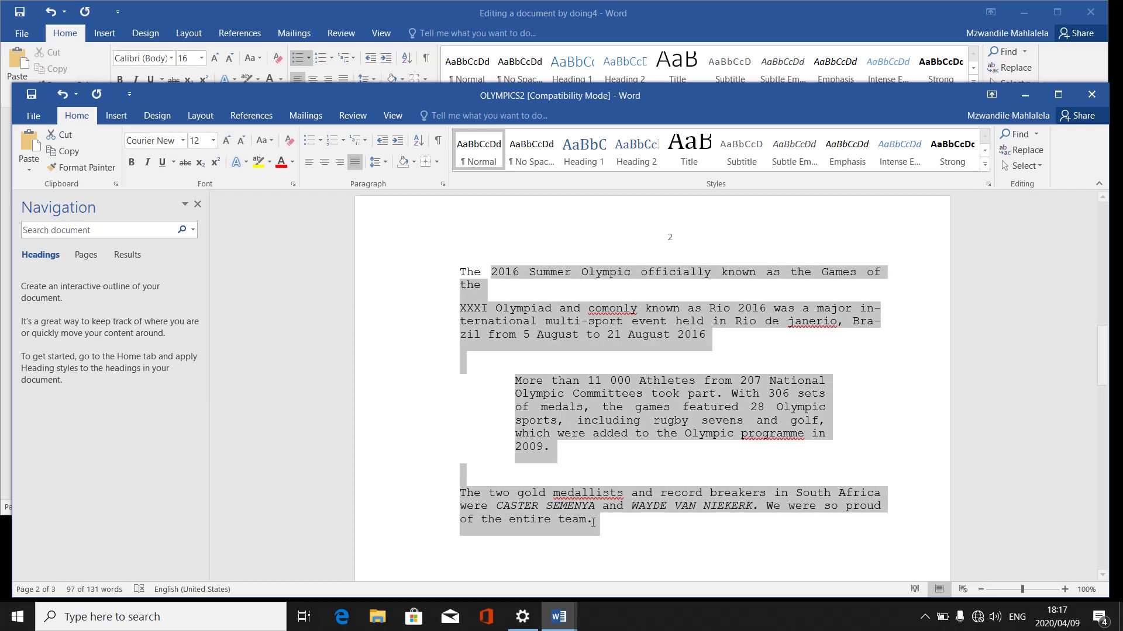
key(shift+Left)
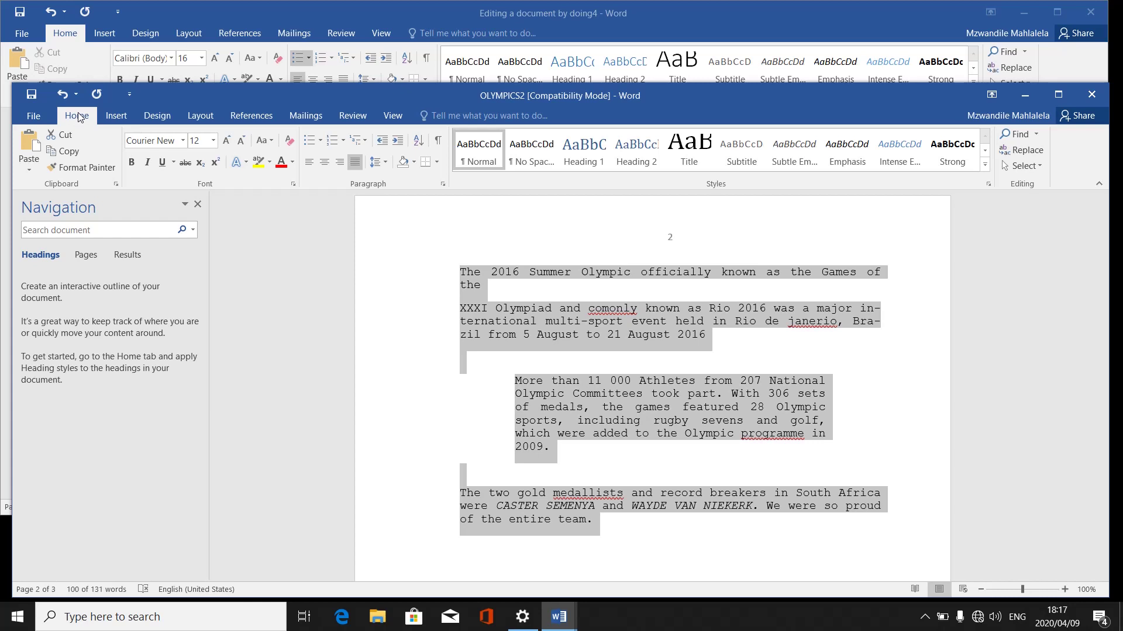
click(183, 142)
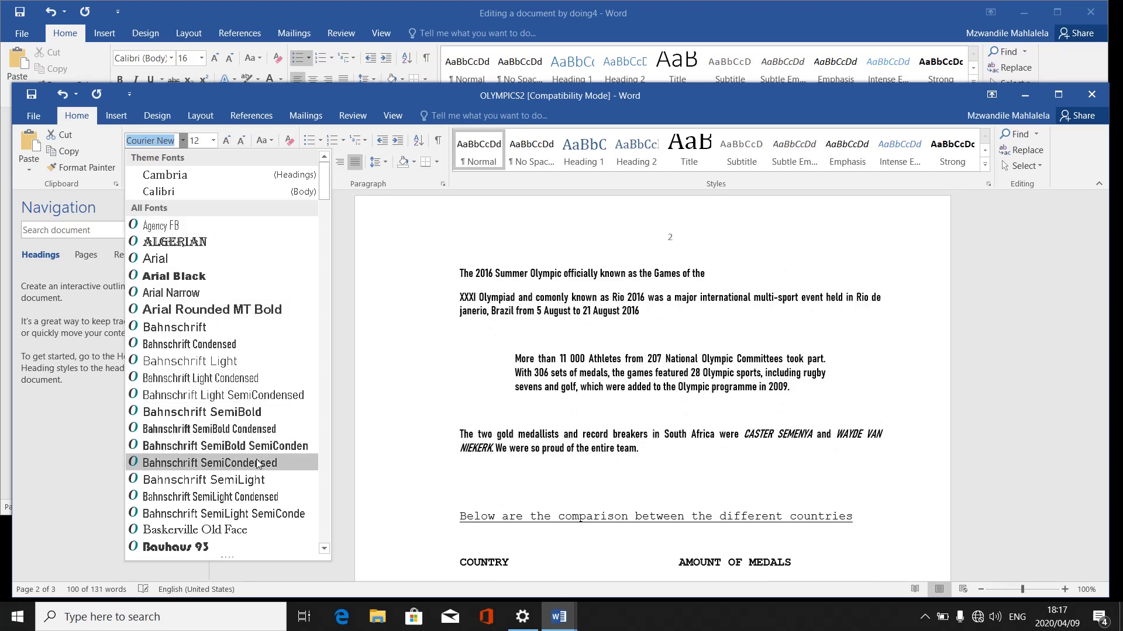
click(339, 254)
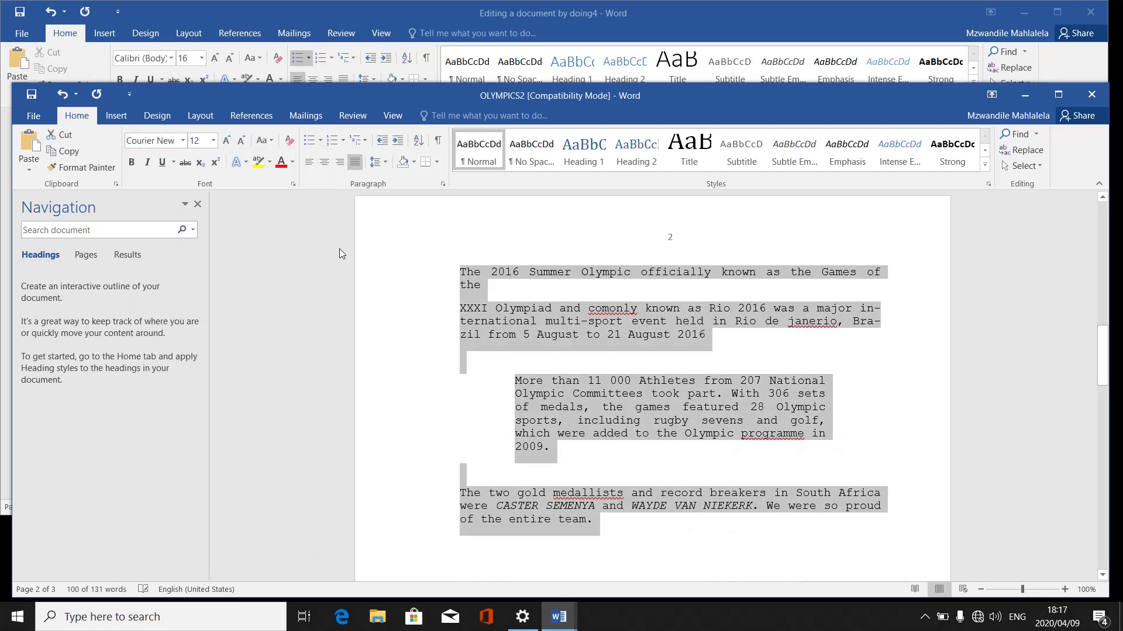
click(182, 140)
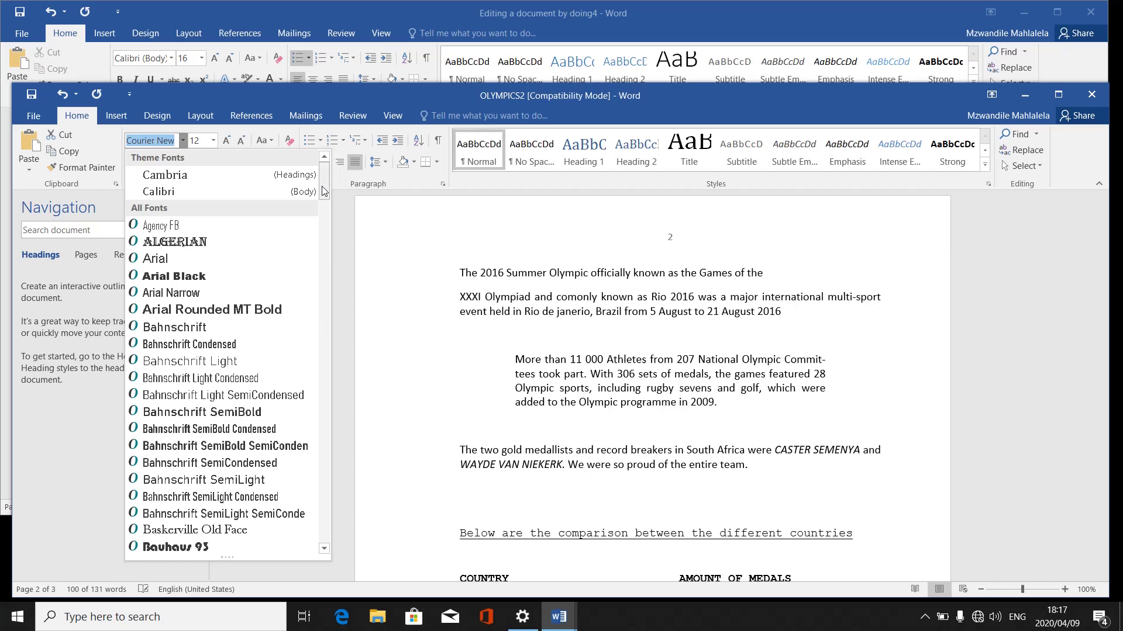
drag(324, 192, 328, 268)
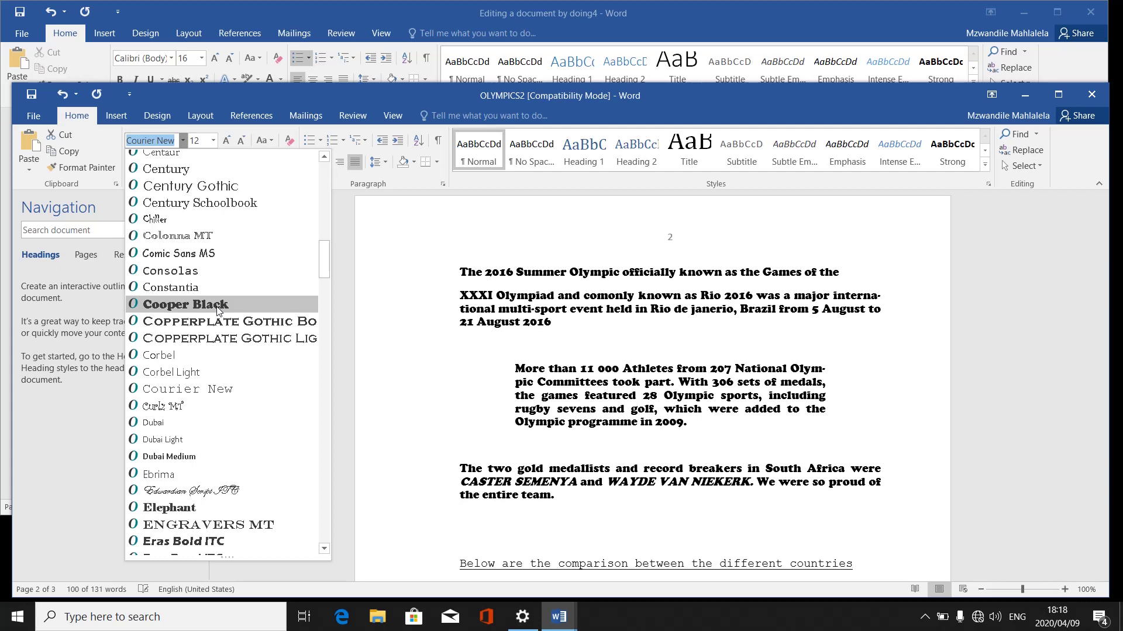
click(202, 390)
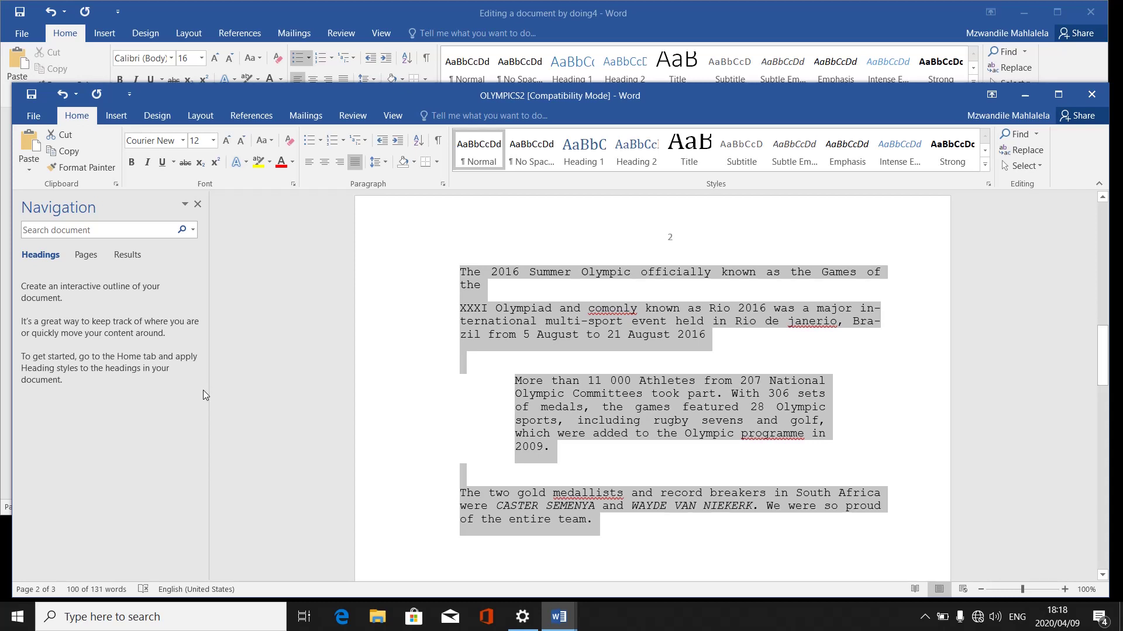
Step: Apply Arial Black to the indented 11 000-athletes paragraph, leaving its neighbours in Courier New
click(457, 358)
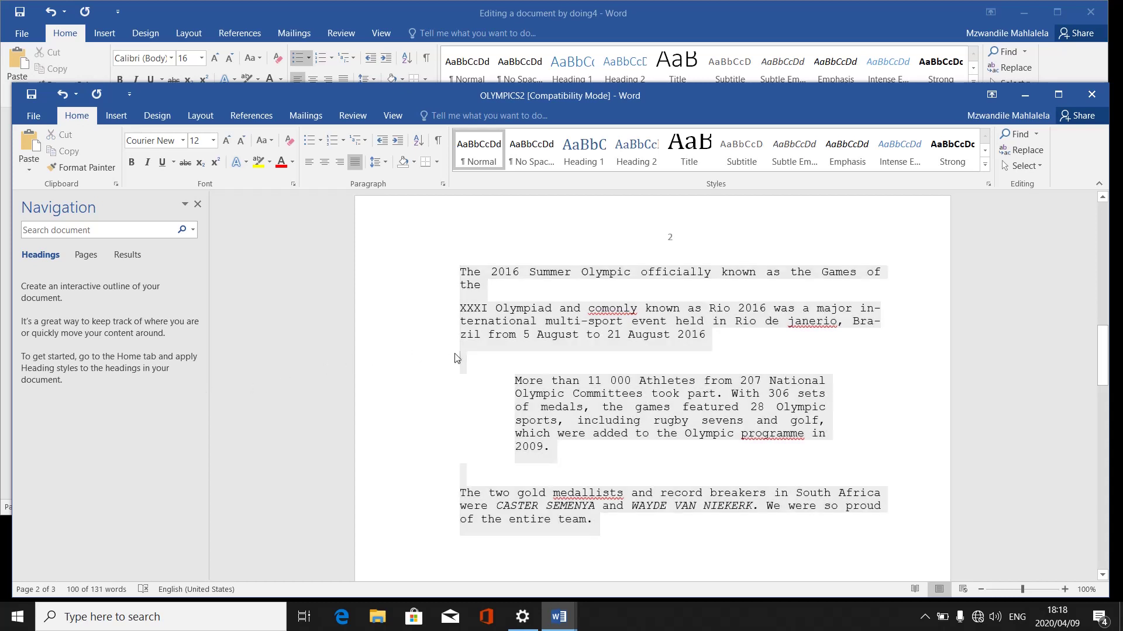
click(457, 358)
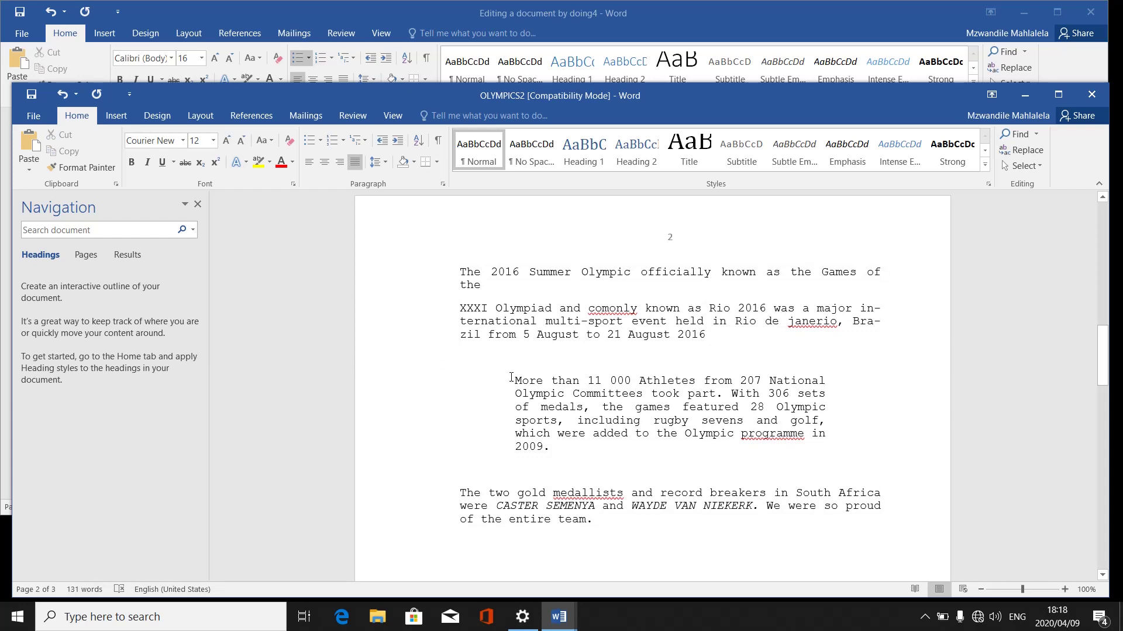
drag(513, 381, 729, 451)
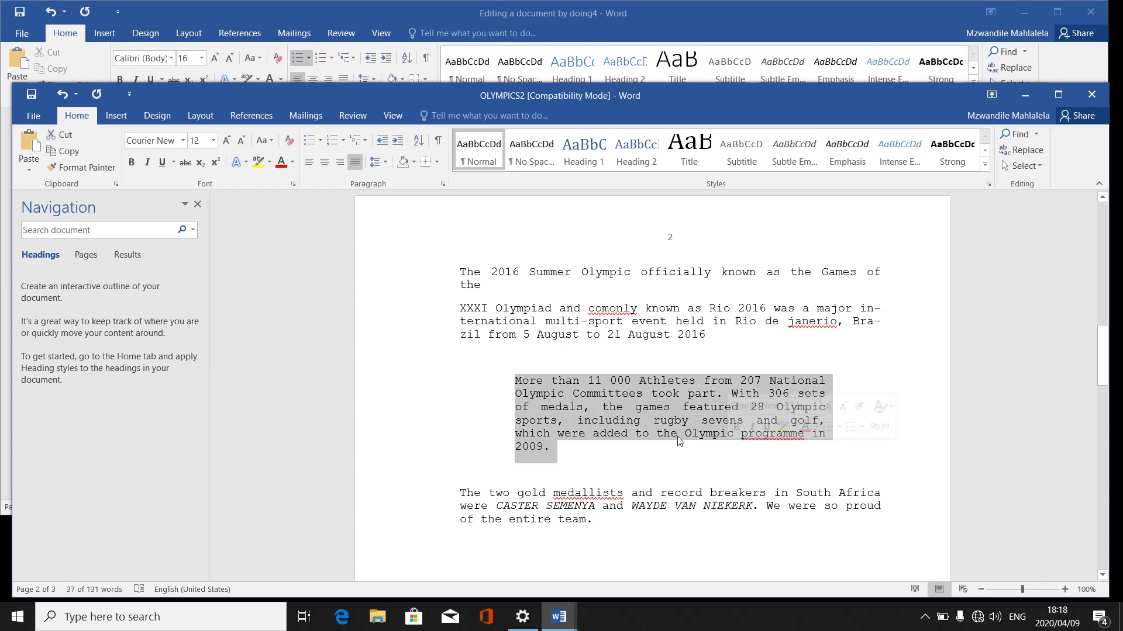
click(183, 142)
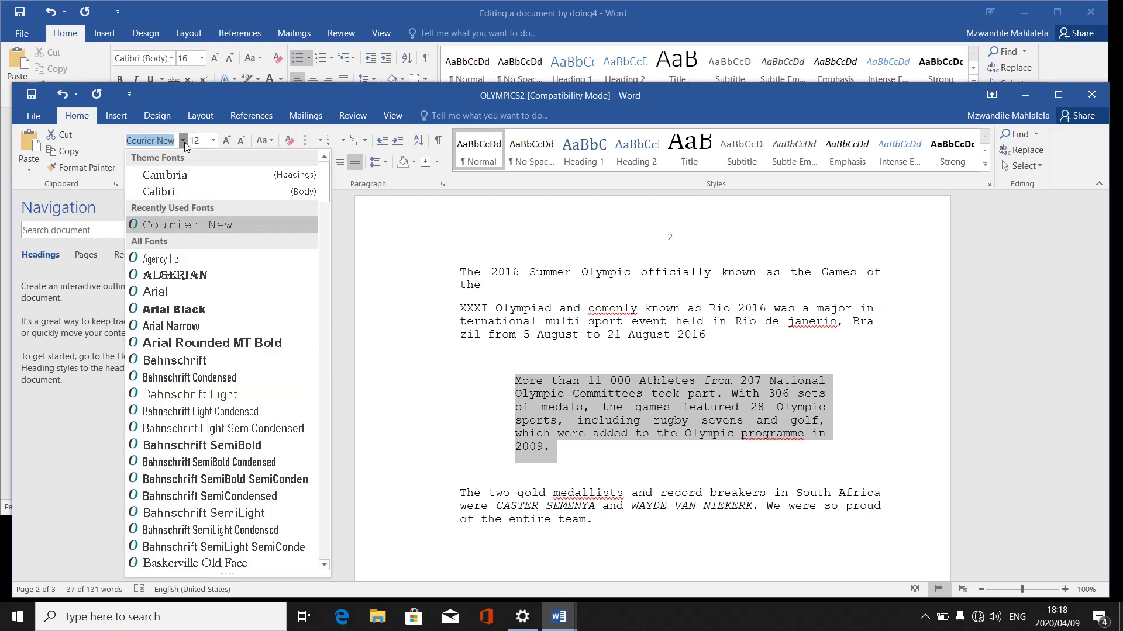
click(181, 313)
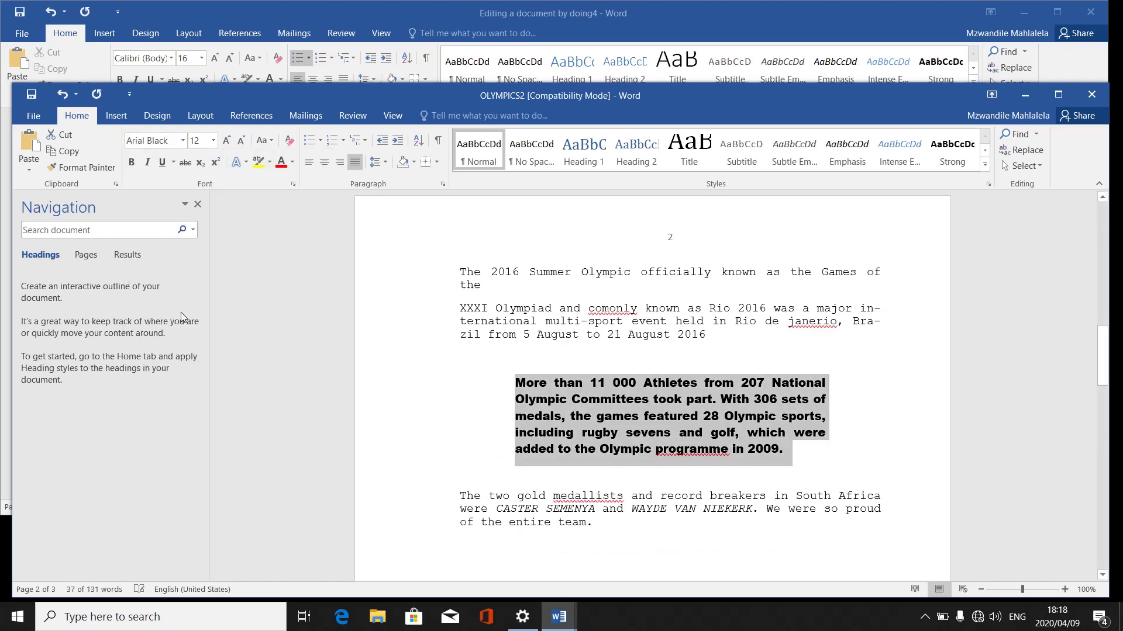
click(509, 511)
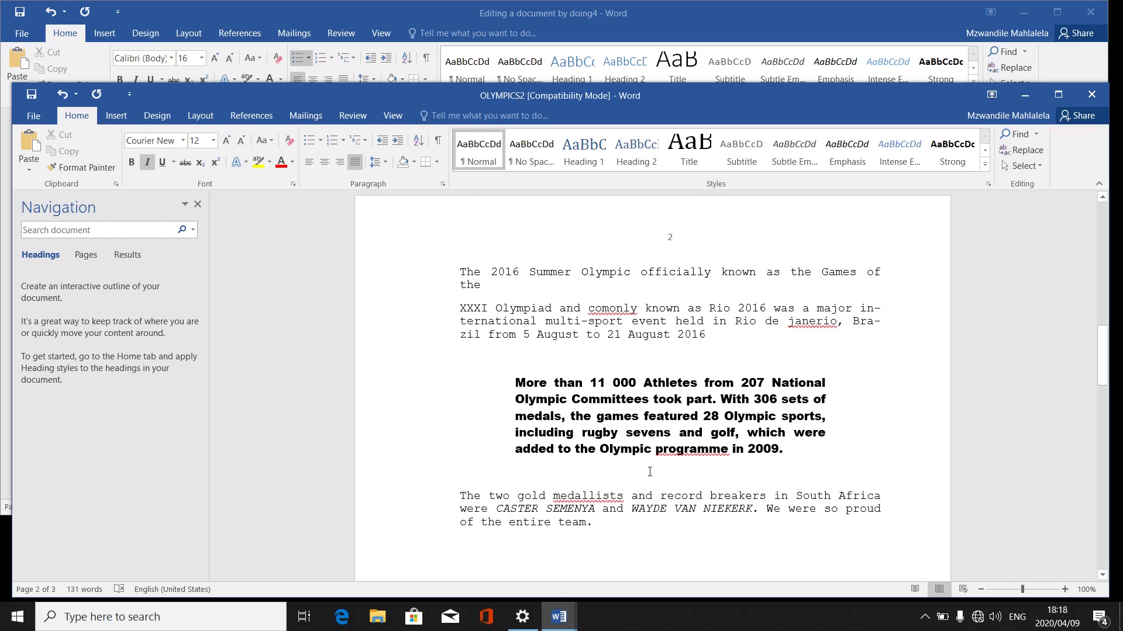
mouse_move(558, 617)
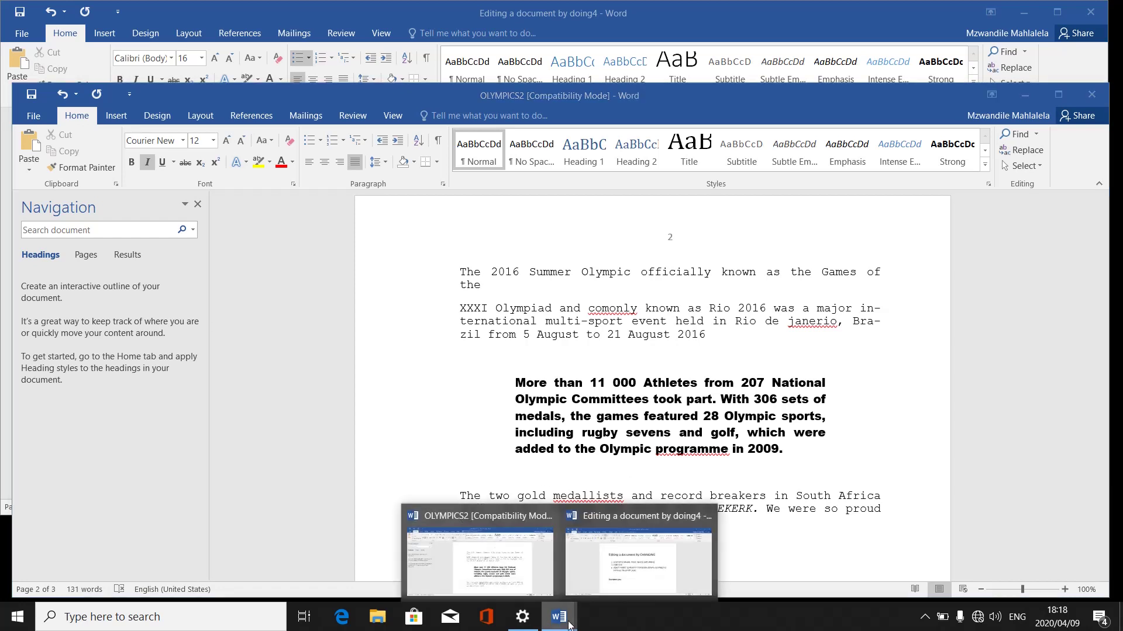
click(529, 578)
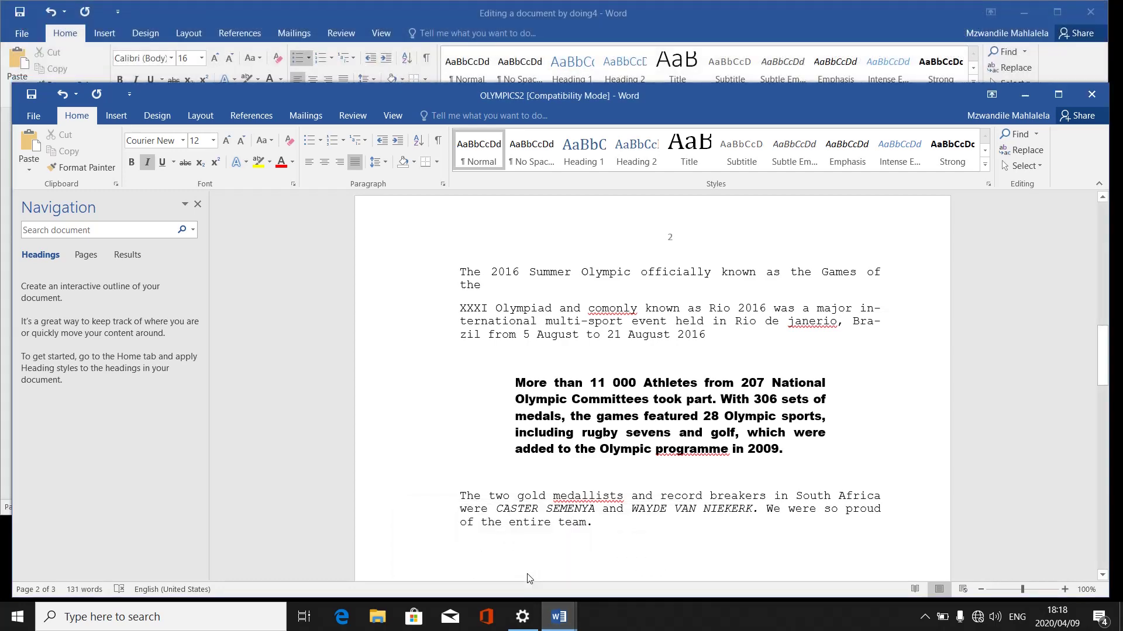
click(558, 617)
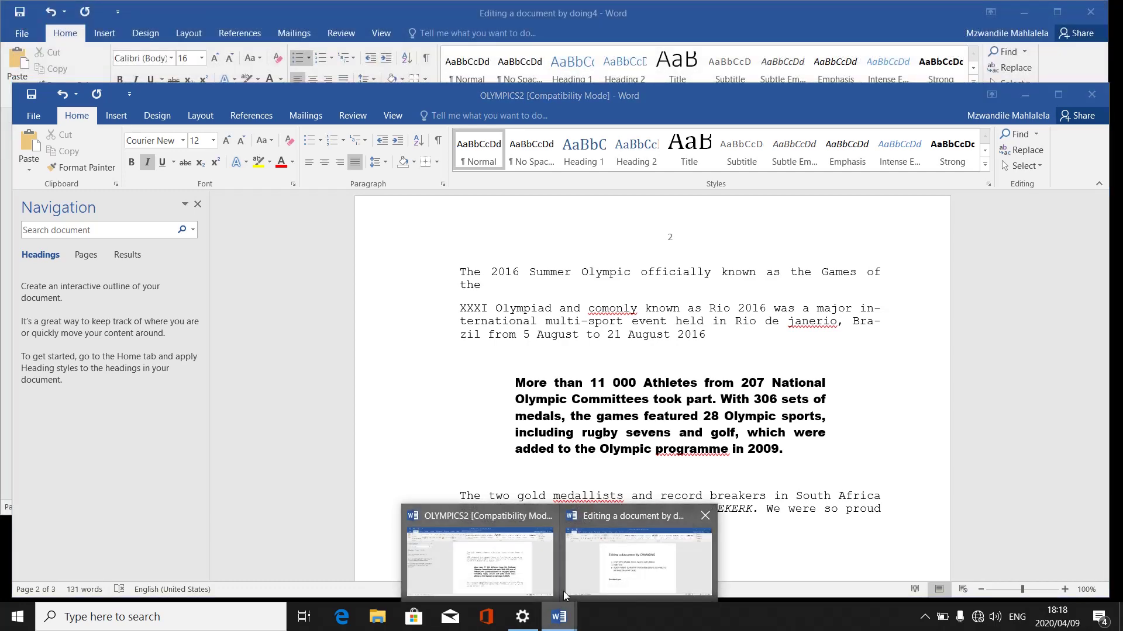
click(611, 579)
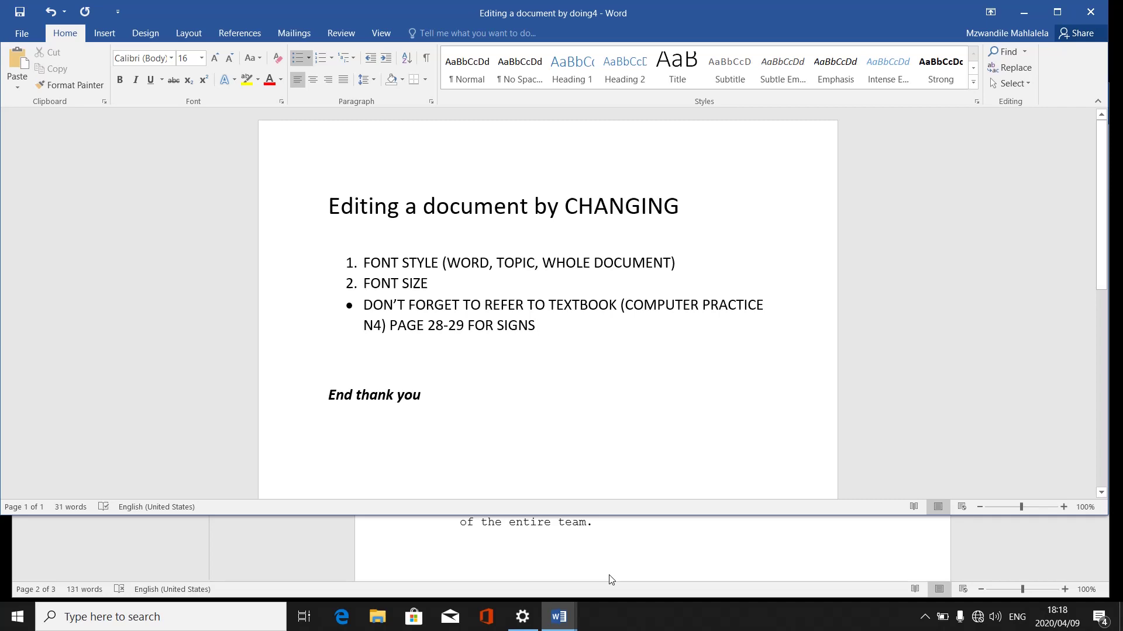
click(558, 617)
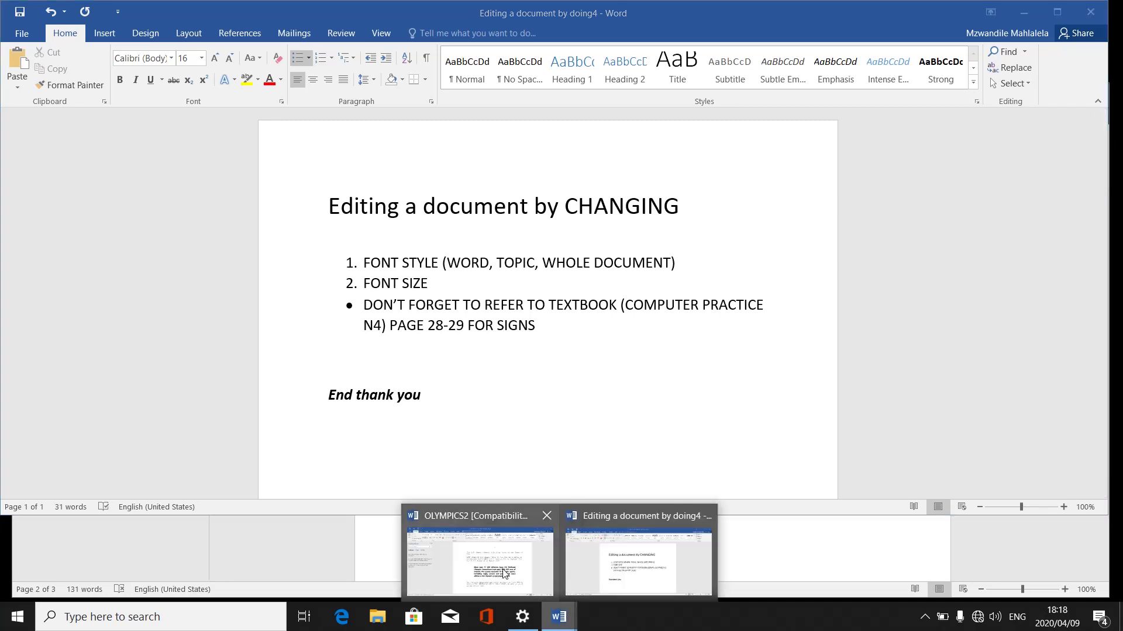
click(504, 573)
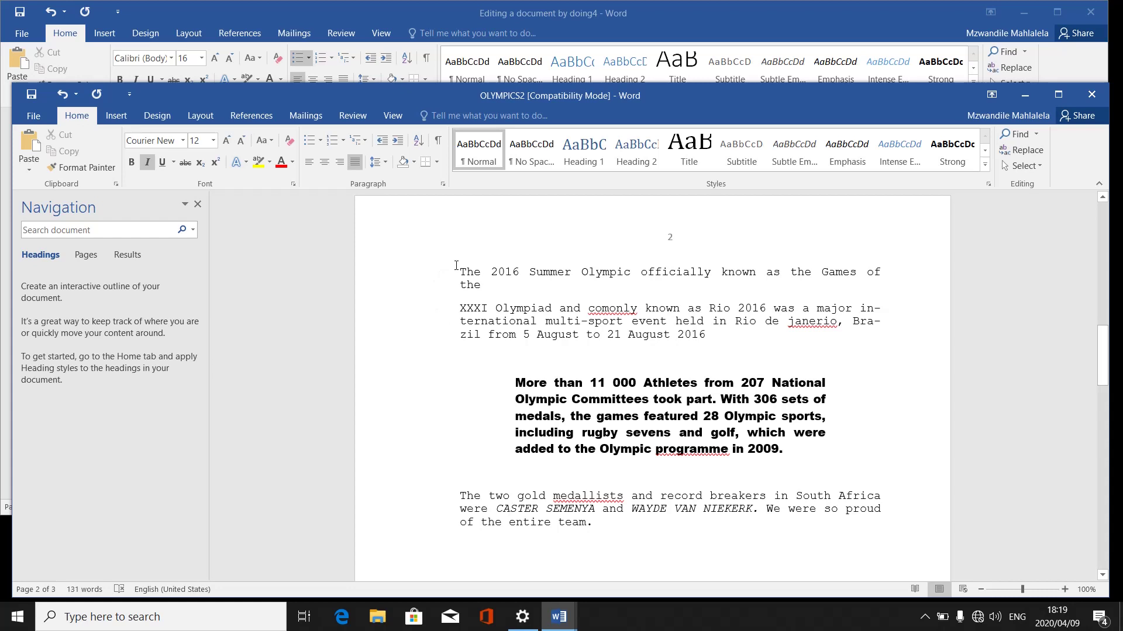
Step: Change the two shaded opening Rio 2016 paragraphs to 11 pt, briefly trying 14 pt first
drag(457, 269, 709, 334)
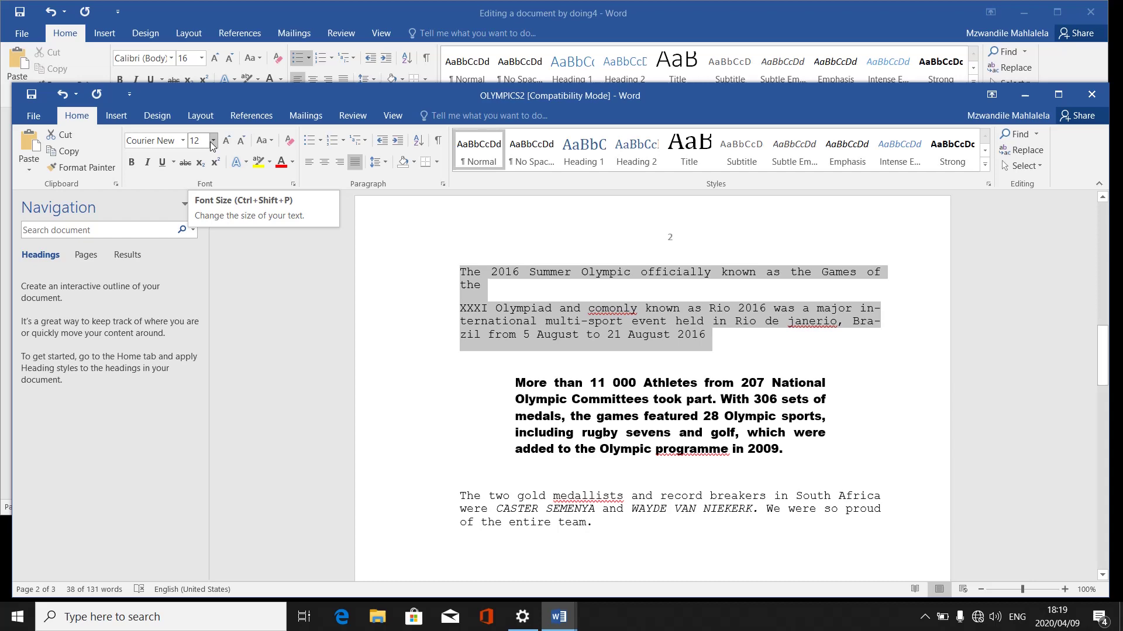
click(213, 144)
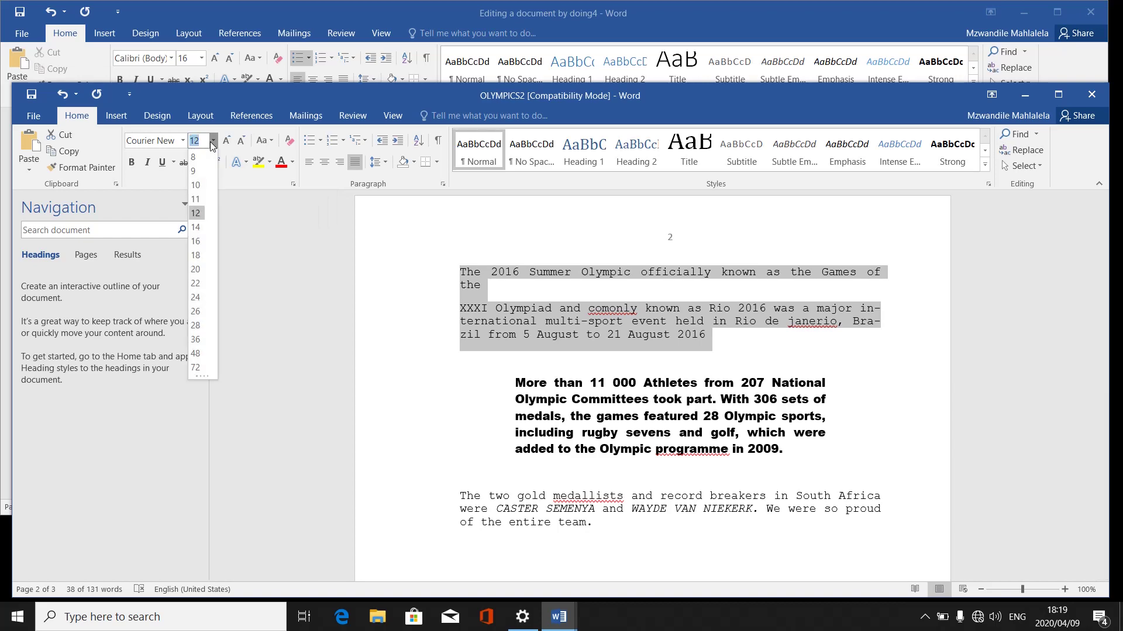
click(198, 228)
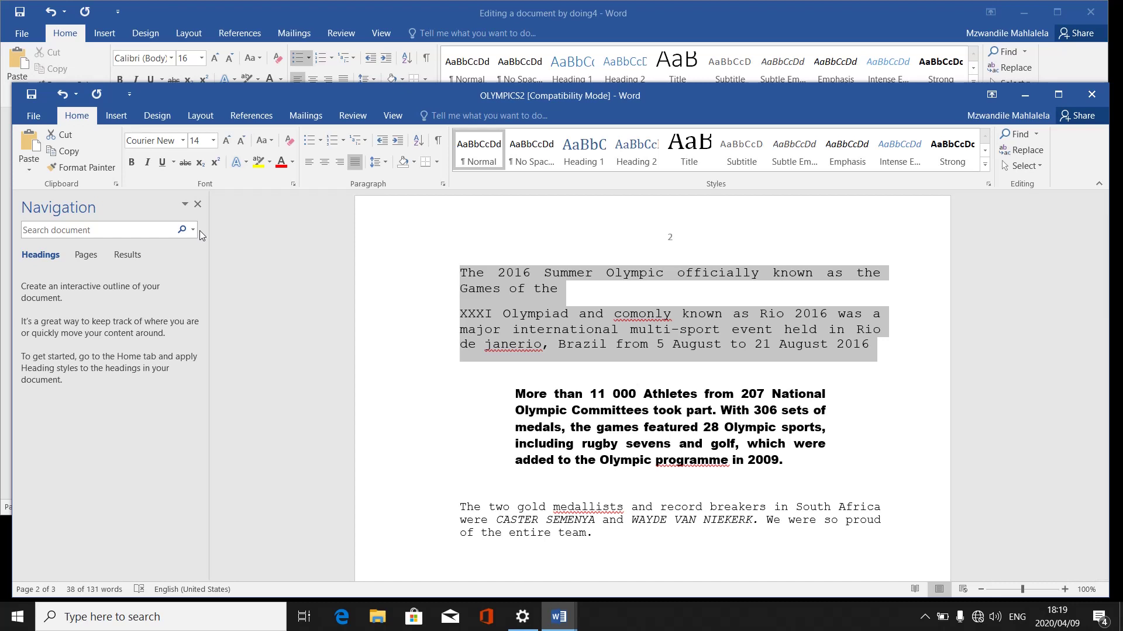
click(199, 139)
text(11)
key(Return)
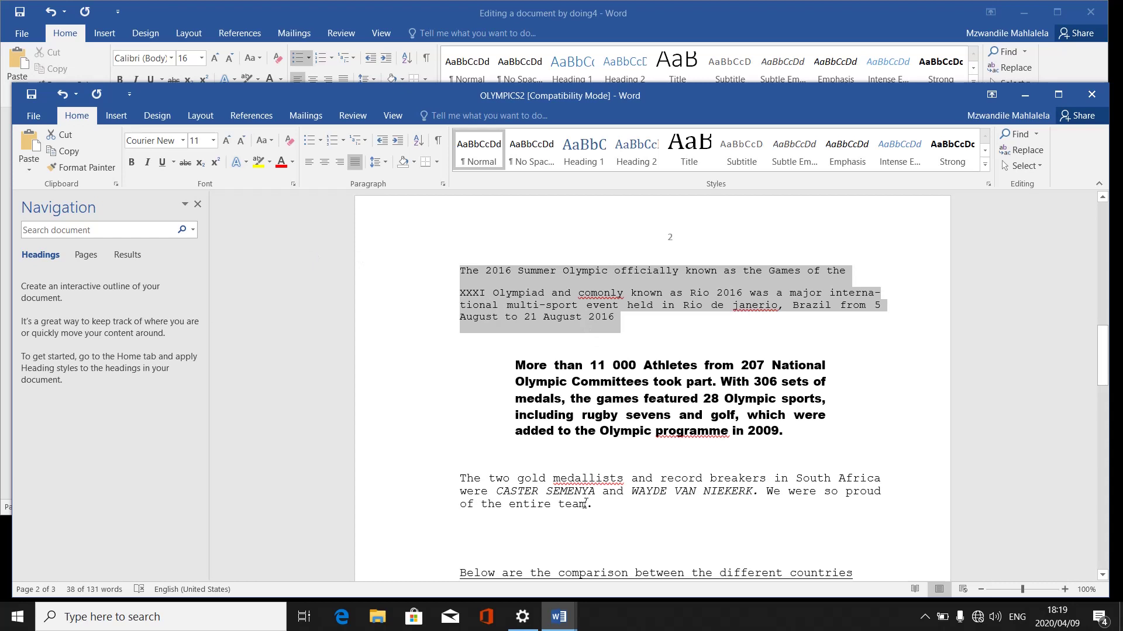
Step: Switch to the 'Editing a document by doing4' notes window via the taskbar previews
click(559, 617)
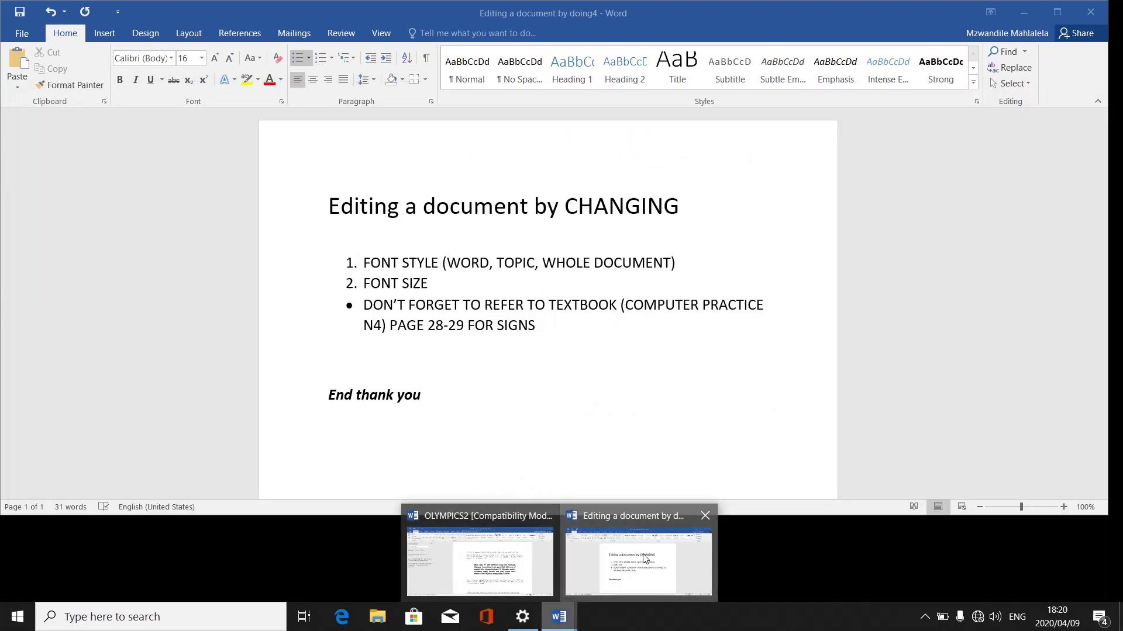
click(643, 558)
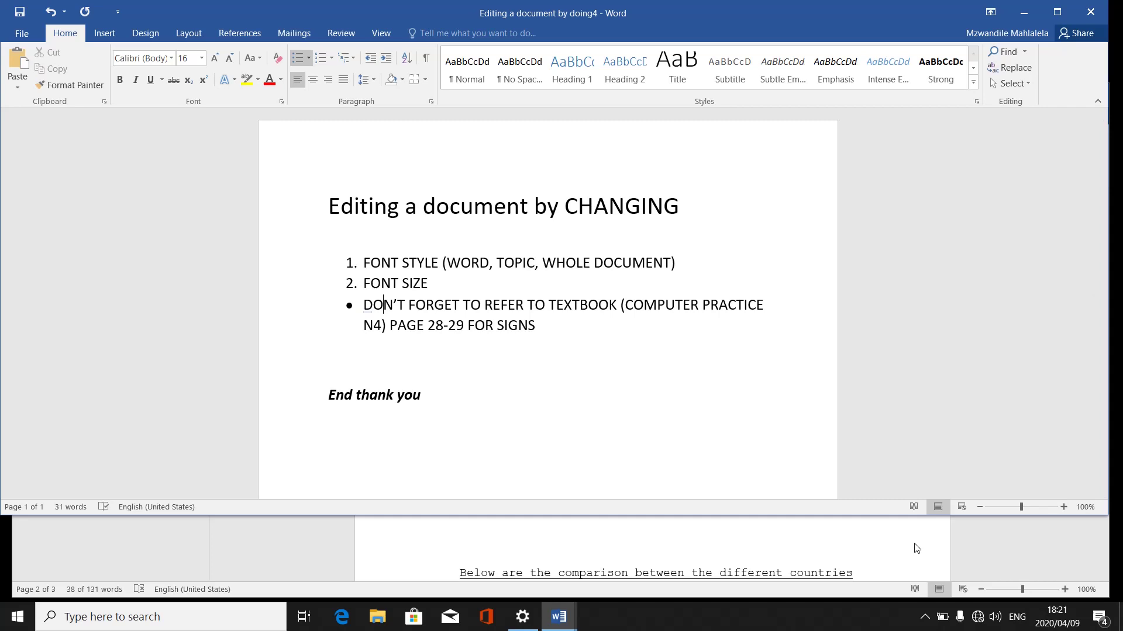
click(926, 617)
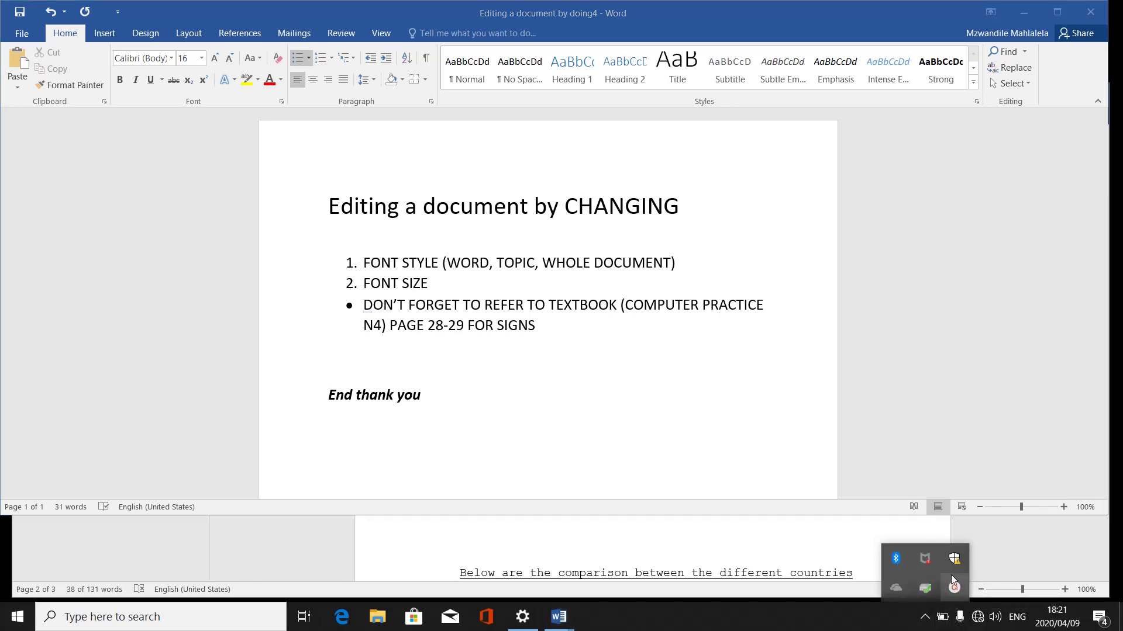
click(953, 589)
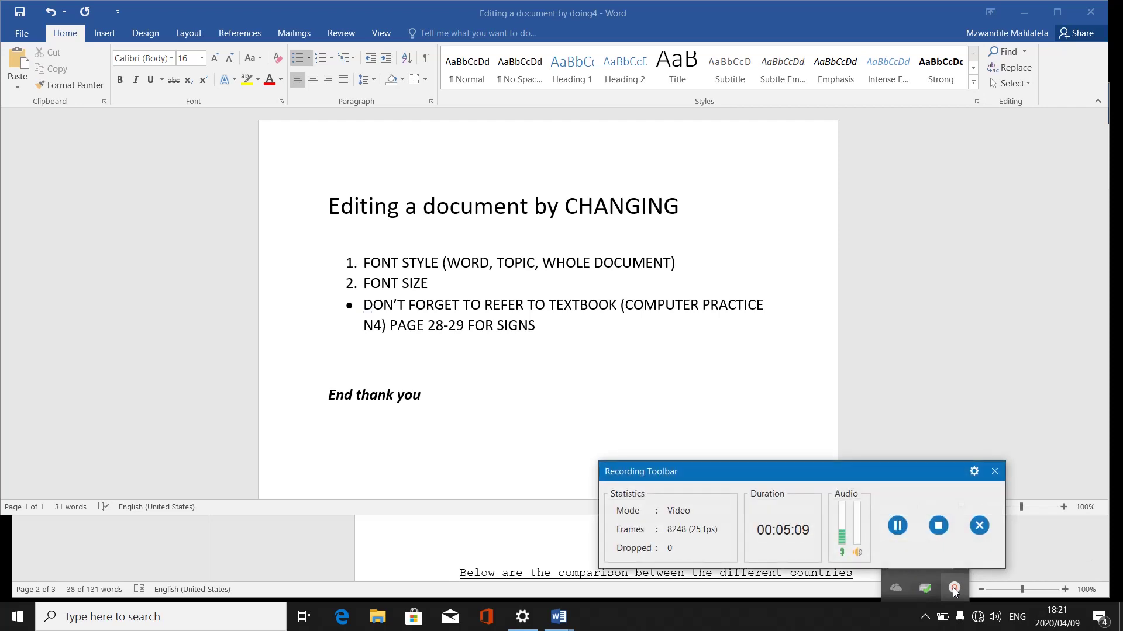